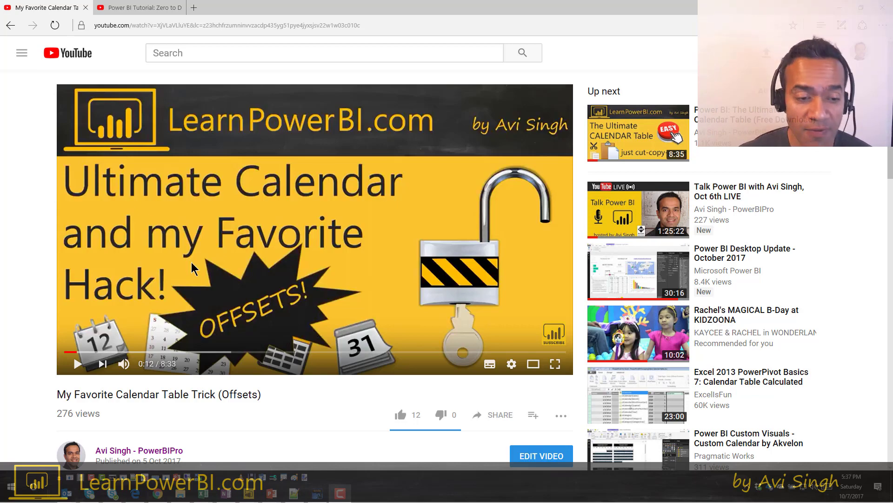
# Step: Scroll down the YouTube video page to the viewer comment requesting an Offset by Weeks column
pyautogui.scroll(-7, 192, 261)
pyautogui.scroll(-2, 173, 281)
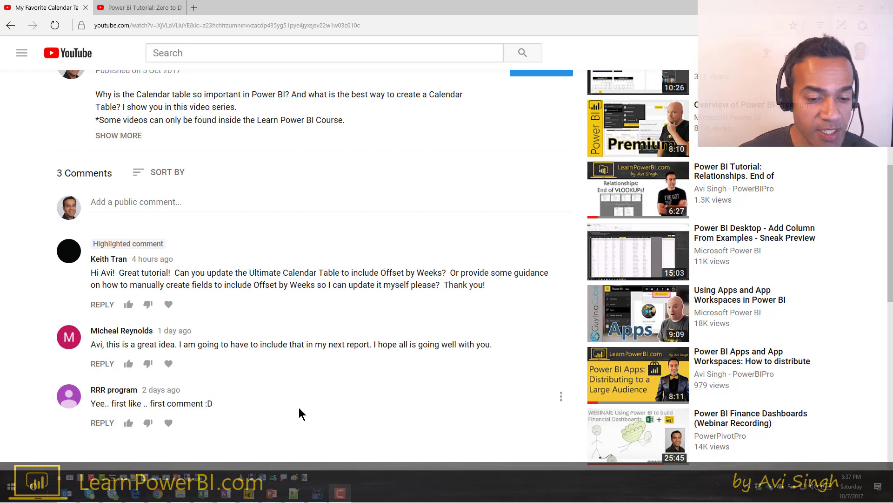
# Step: Open the Calendar query in the Query Editor, widening Applied Steps and scrolling to CurWeekOffset
pyautogui.moveTo(252, 496)
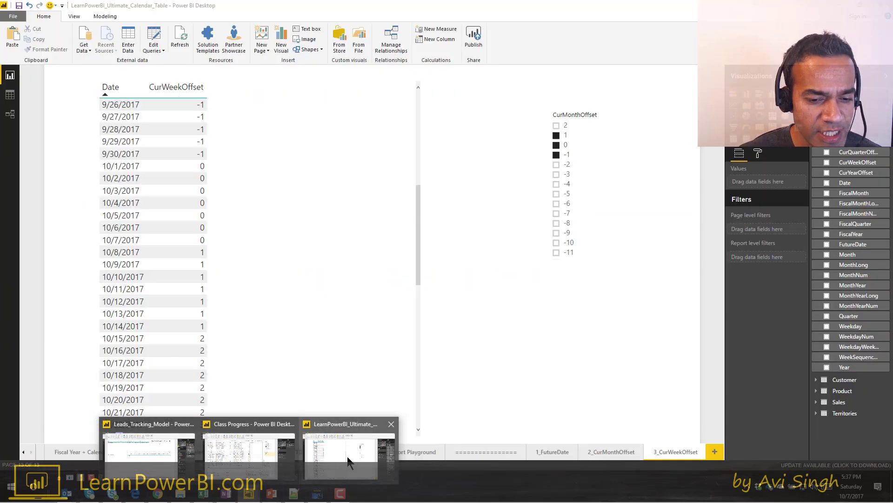
pyautogui.click(348, 456)
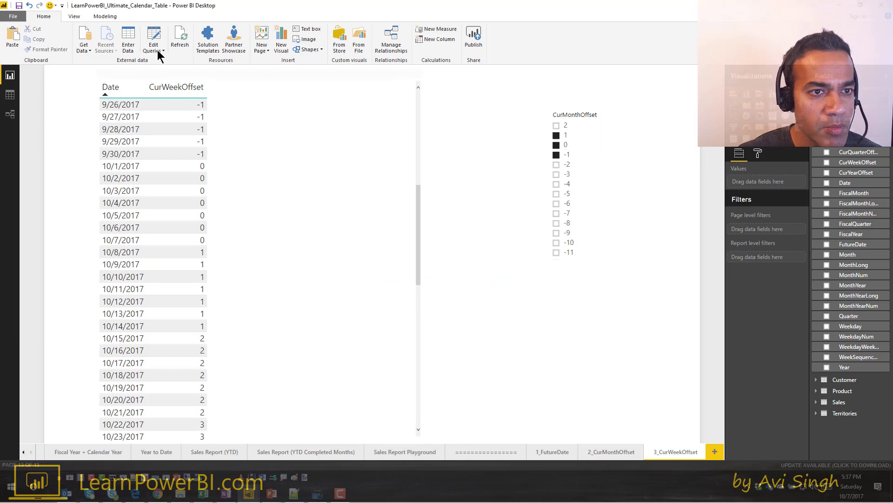
pyautogui.click(158, 36)
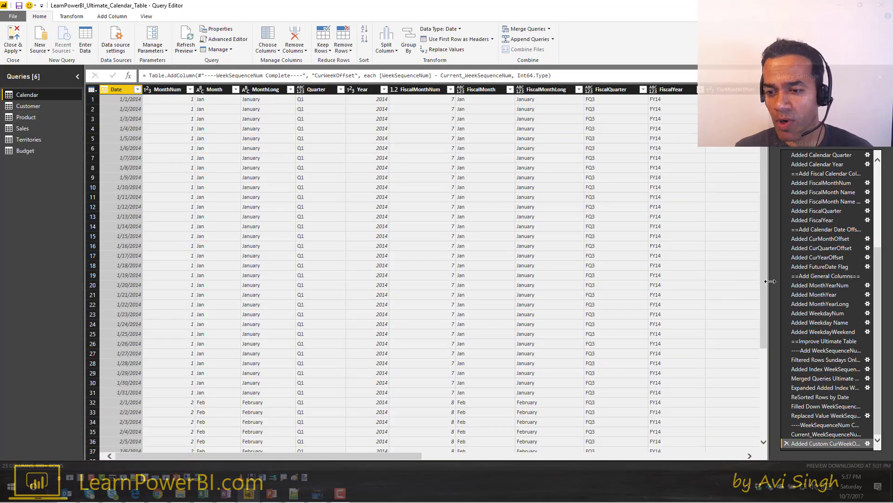
pyautogui.moveTo(770, 281); pyautogui.dragTo(738, 285)
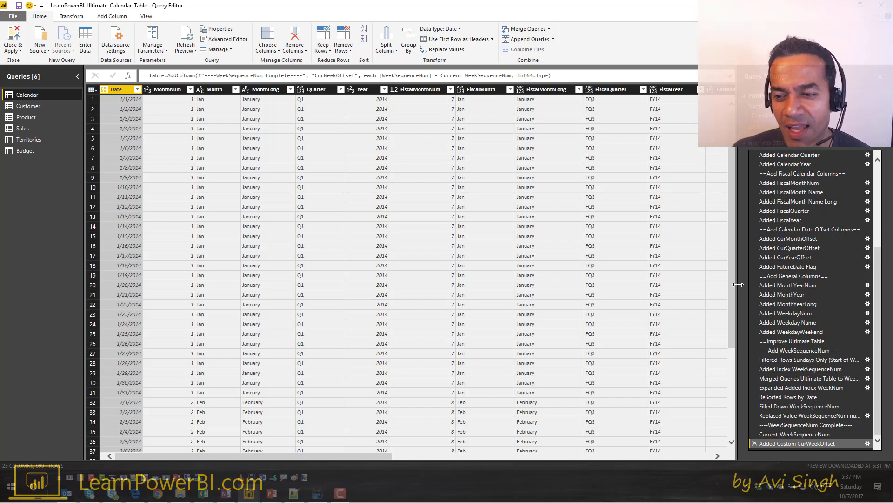
pyautogui.click(696, 457)
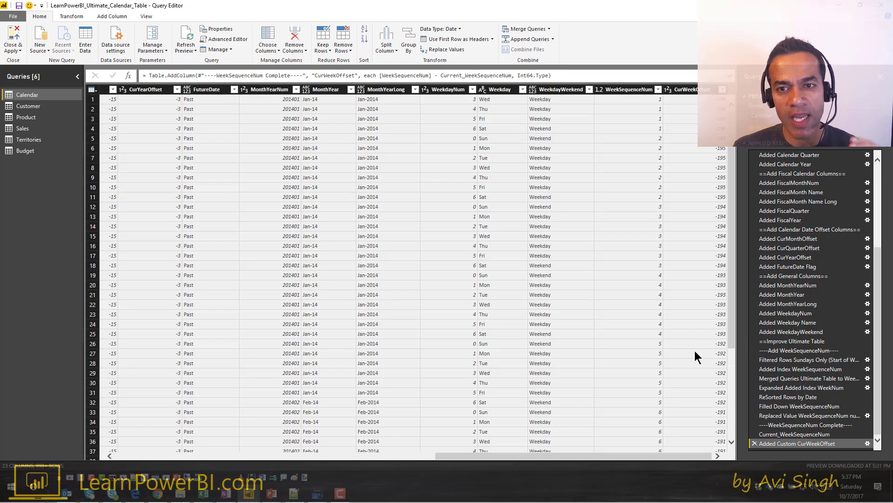
# Step: Review the Add WeekSequenceNum steps and the Sundays-only filter formula keeping WeekdayNum = 0
pyautogui.click(799, 350)
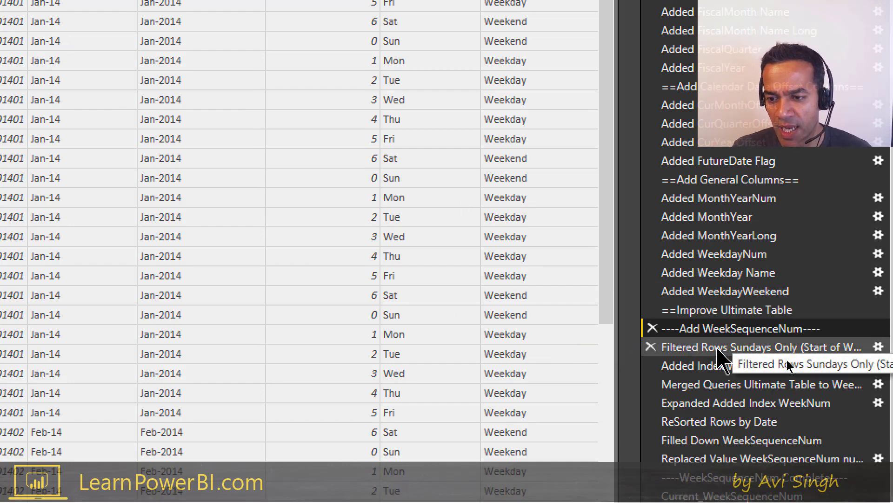
pyautogui.click(716, 348)
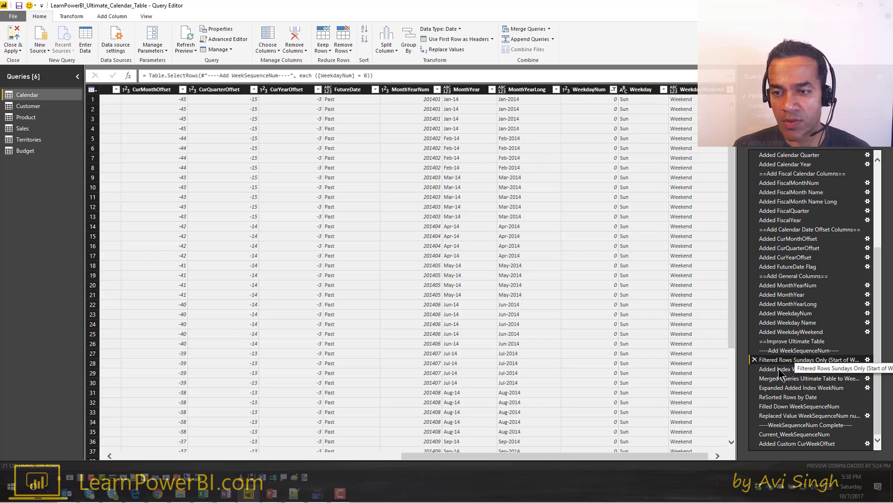
pyautogui.click(365, 76)
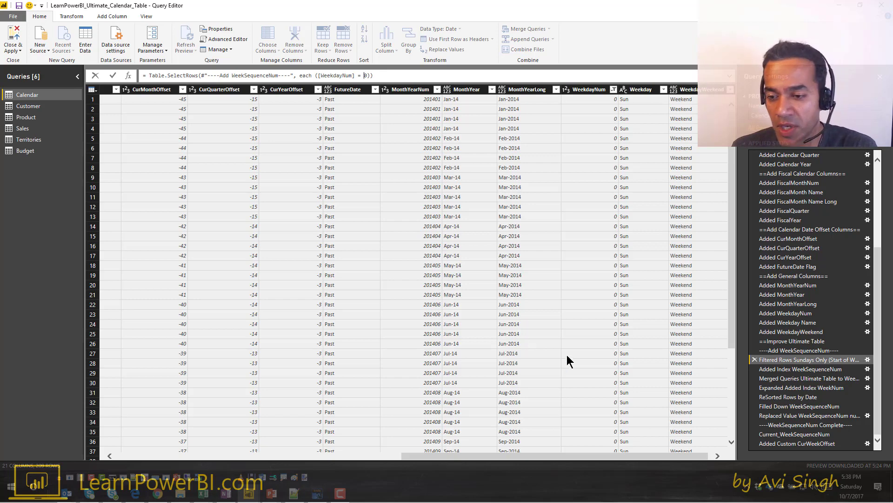
pyautogui.press('Escape')
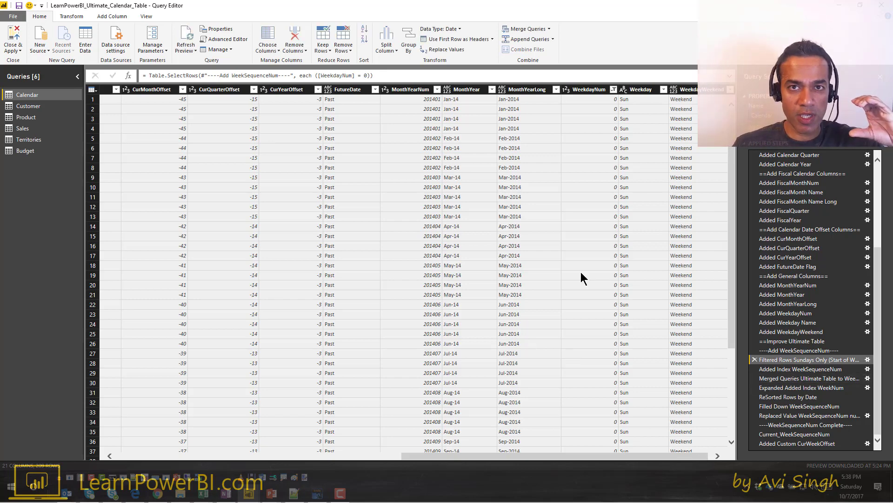
# Step: Preview the Added Index WeekSequenceNum step, point out Index Column, then view Merged Queries
pyautogui.click(800, 369)
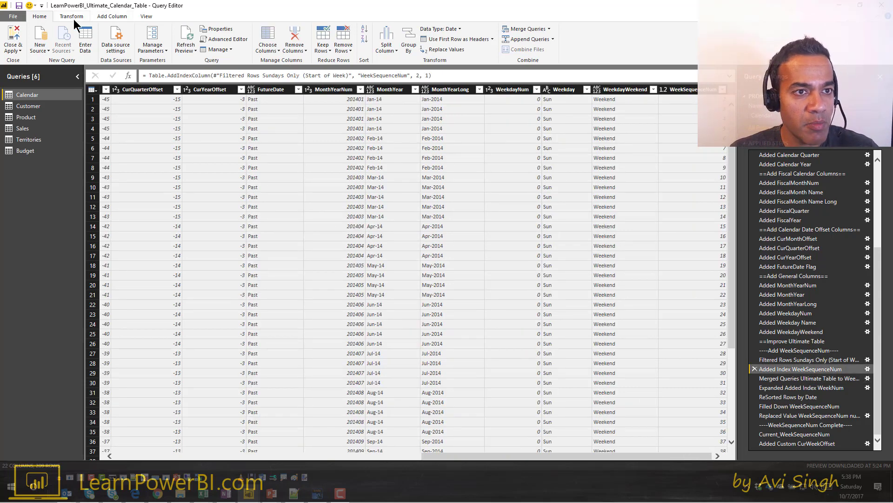
pyautogui.click(110, 18)
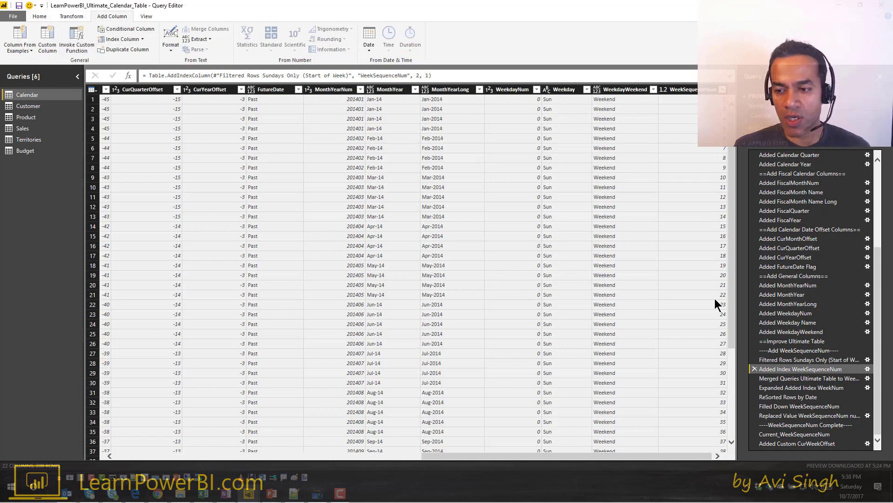
pyautogui.click(799, 378)
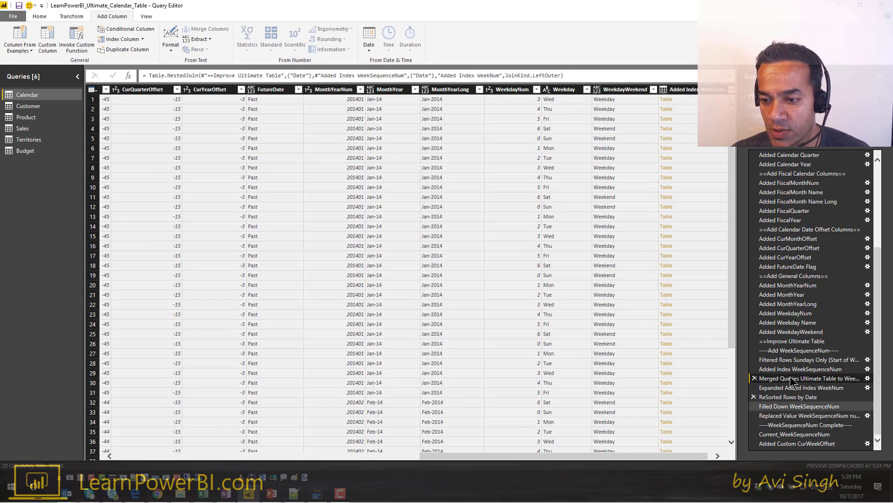
# Step: Preview the expanded WeekSequenceNum and ReSorted Rows by Date steps, scrolling from Date to WeekSequenceNum
pyautogui.click(800, 388)
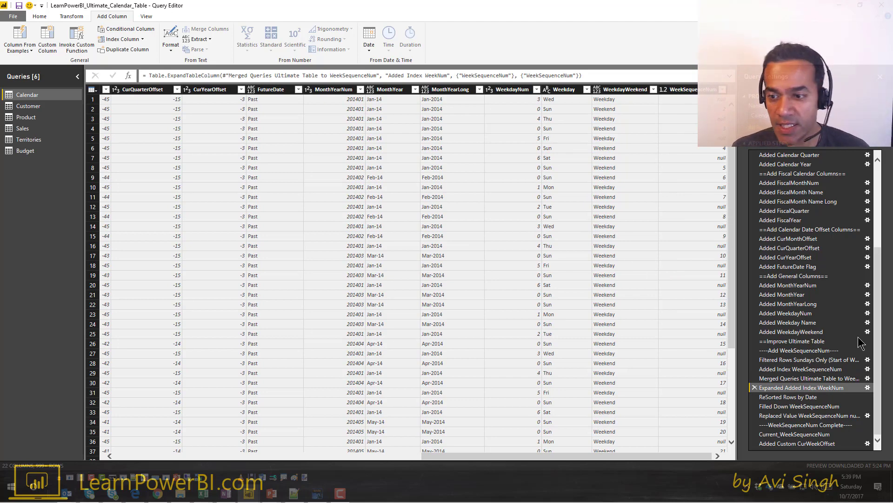
pyautogui.click(786, 398)
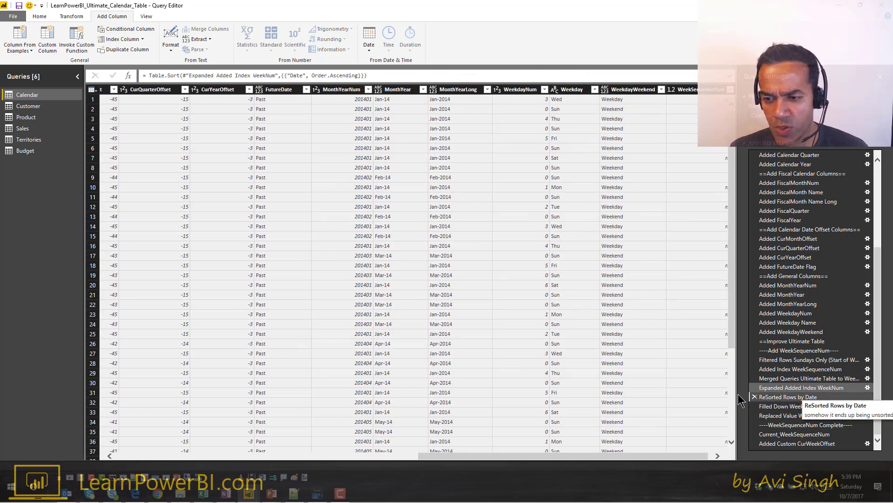
pyautogui.moveTo(668, 461); pyautogui.dragTo(275, 425)
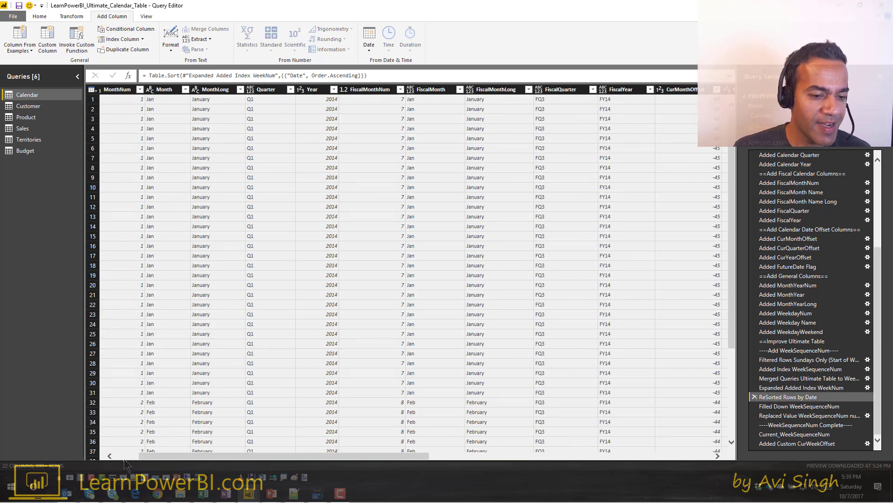
pyautogui.moveTo(125, 463); pyautogui.dragTo(125, 442)
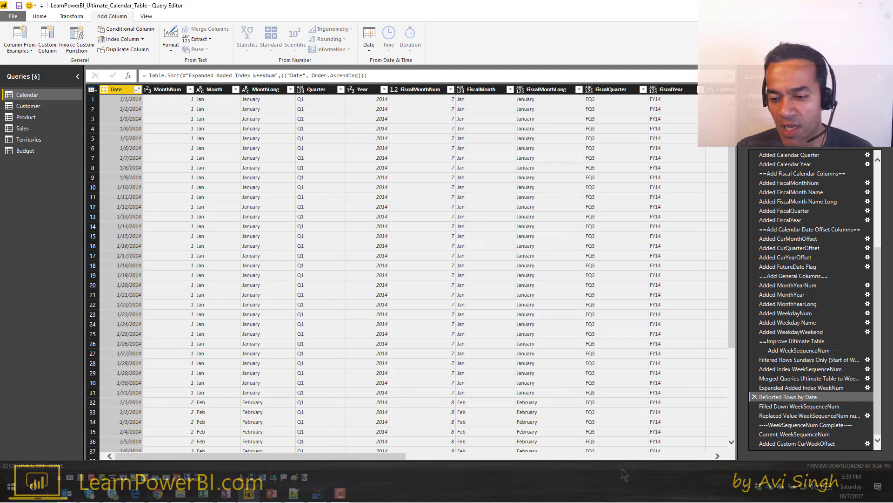
pyautogui.click(688, 460)
pyautogui.click(699, 461)
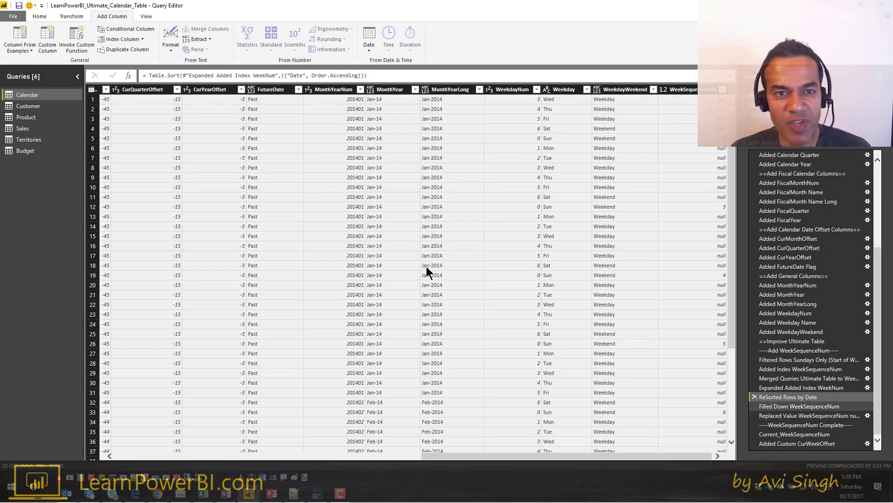
# Step: Point out Transform > Fill, then preview the Filled Down and Replaced Value WeekSequenceNum steps
pyautogui.click(73, 17)
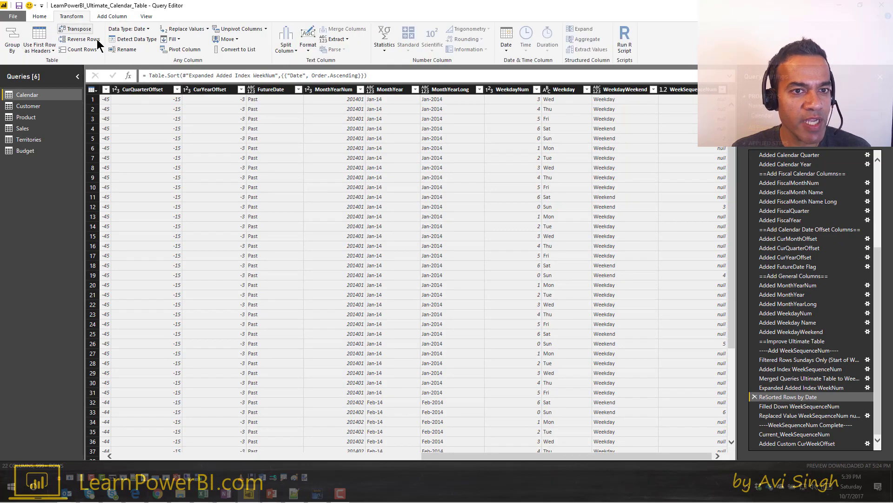
pyautogui.click(179, 40)
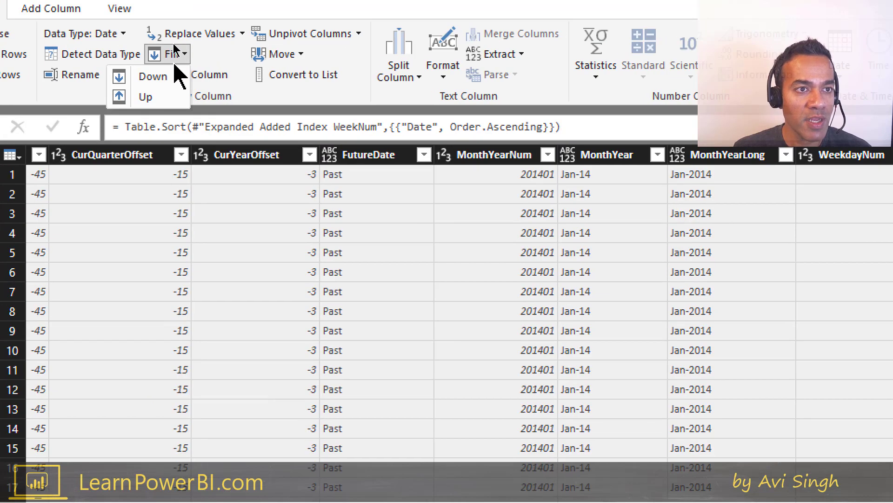
pyautogui.press('Escape')
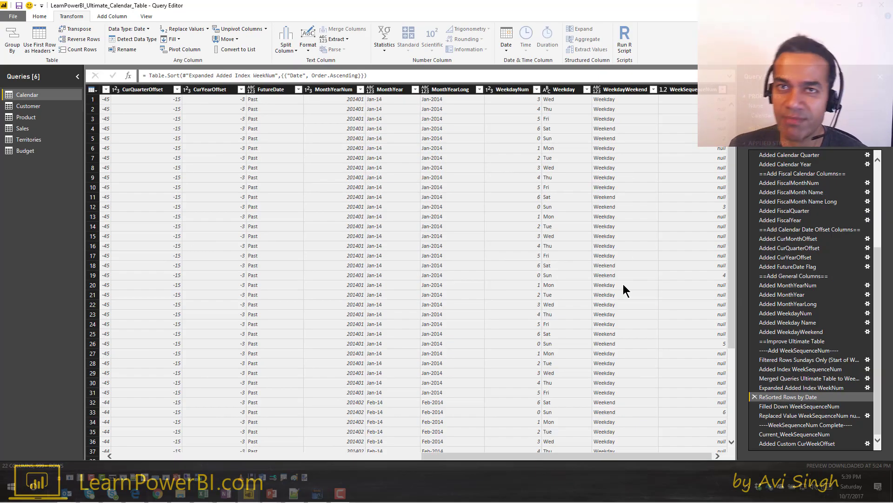
pyautogui.click(792, 406)
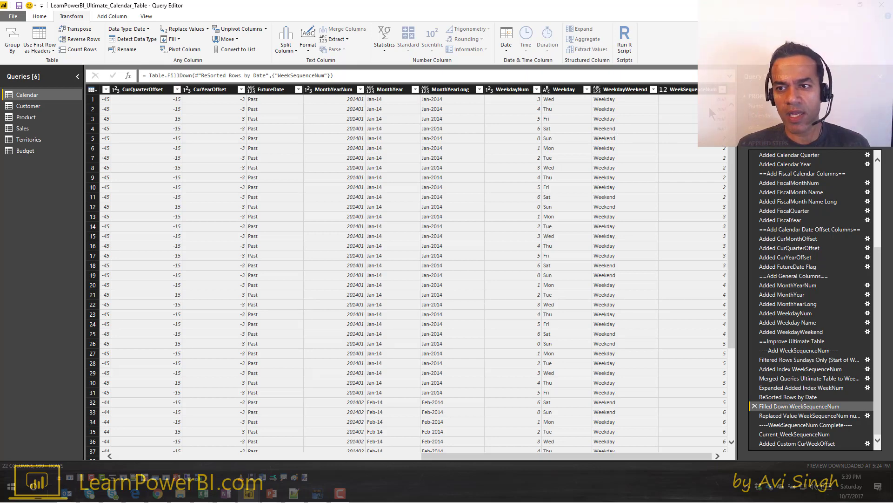
pyautogui.click(783, 415)
pyautogui.moveTo(698, 454); pyautogui.dragTo(702, 453)
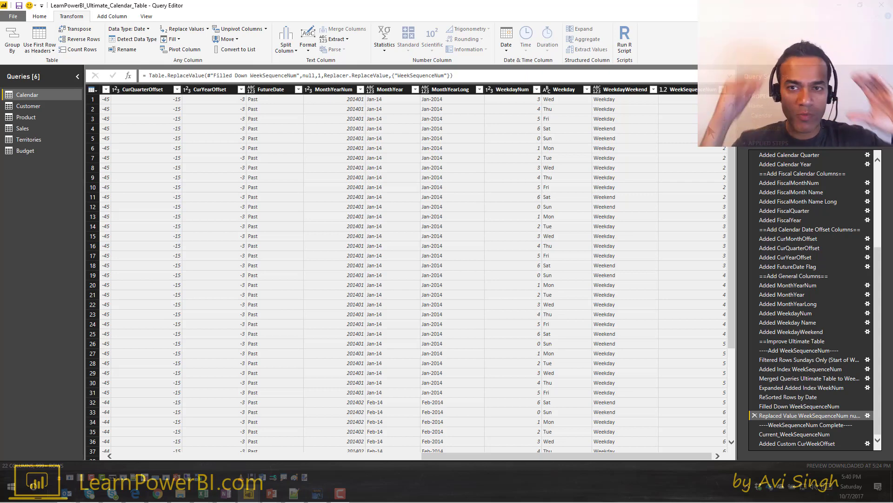
# Step: Show Current_WeekSequenceNum (197), compare with the FutureDate flag step, then view Added Custom CurWeekOffset
pyautogui.click(791, 434)
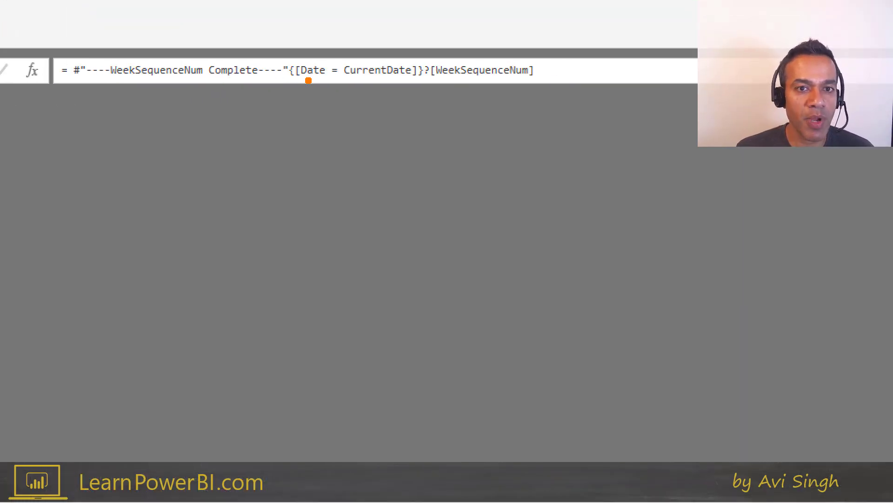
pyautogui.moveTo(308, 80); pyautogui.dragTo(308, 189)
pyautogui.moveTo(395, 84); pyautogui.dragTo(395, 220)
pyautogui.press('Escape')
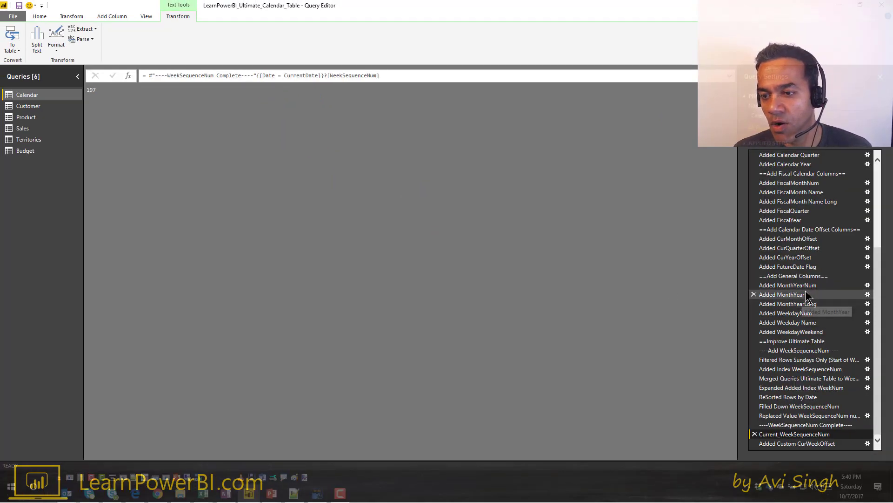
pyautogui.click(800, 266)
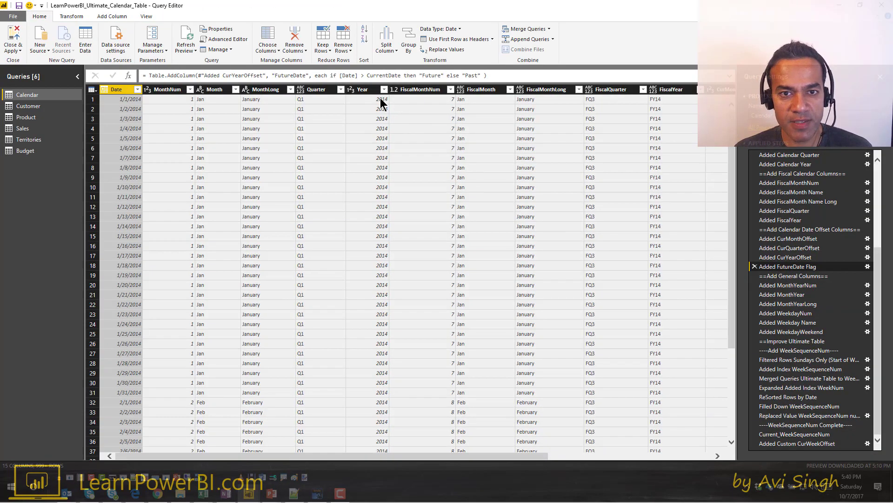
pyautogui.click(793, 434)
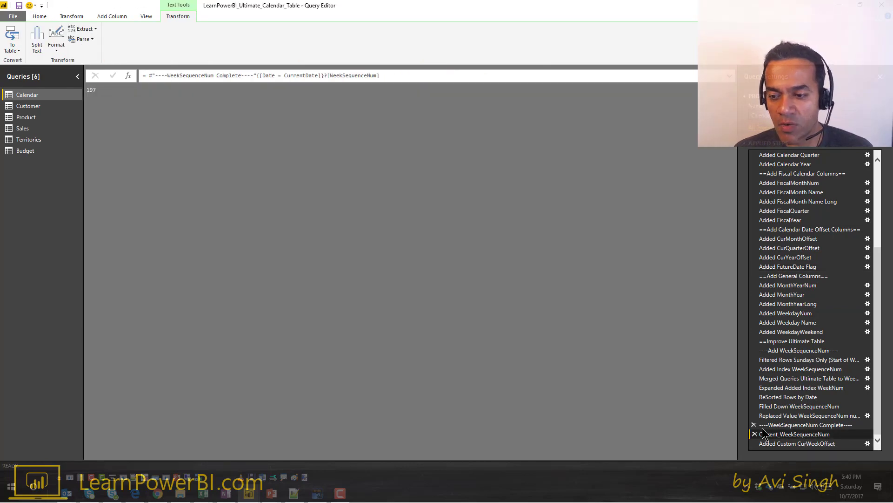
pyautogui.click(791, 443)
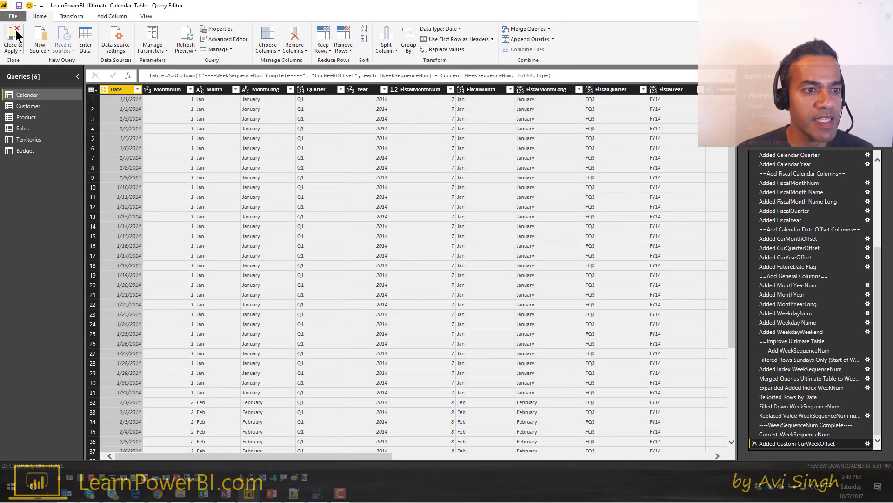
# Step: Apply the query changes, scroll the Date/CurWeekOffset table on 3_CurWeekOffset, and open the taskbar calendar
pyautogui.click(19, 47)
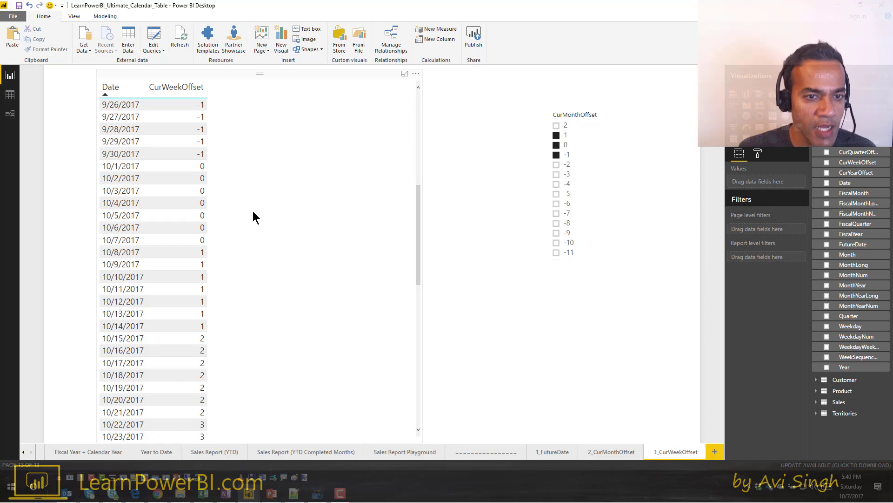
pyautogui.scroll(5, 261, 214)
pyautogui.scroll(-4, 263, 219)
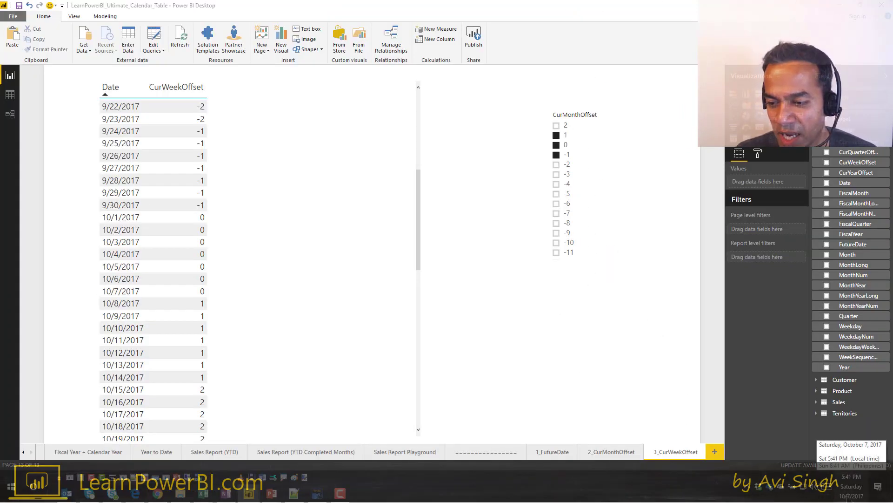
pyautogui.click(850, 470)
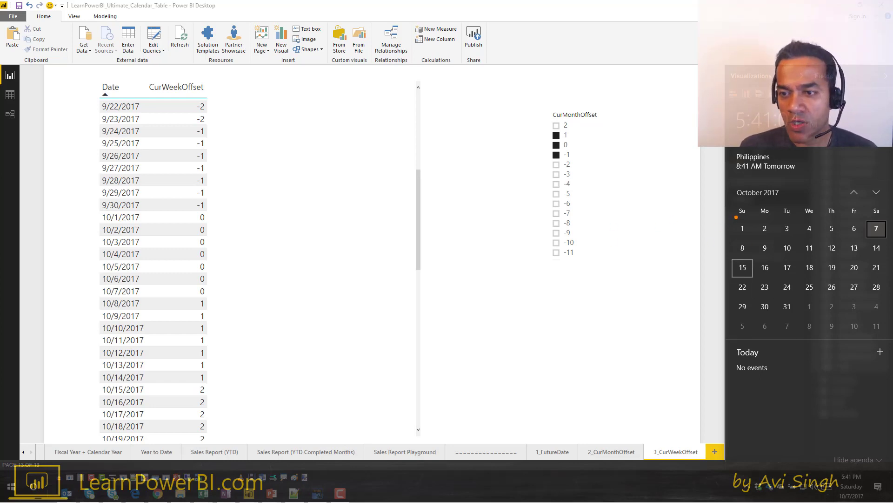
# Step: Mark October 1–7 at offset 0, the previous week at -1 and next week at 1, then clear
pyautogui.moveTo(735, 216)
pyautogui.mouseDown()
pyautogui.moveTo(821, 240)
pyautogui.moveTo(890, 241)
pyautogui.mouseUp()
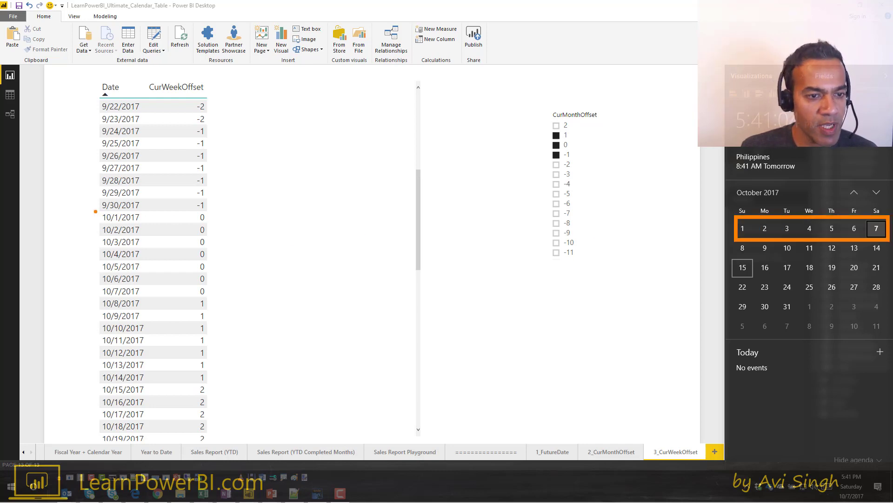
pyautogui.moveTo(93, 211)
pyautogui.mouseDown()
pyautogui.moveTo(162, 223)
pyautogui.moveTo(199, 256)
pyautogui.moveTo(209, 298)
pyautogui.mouseUp()
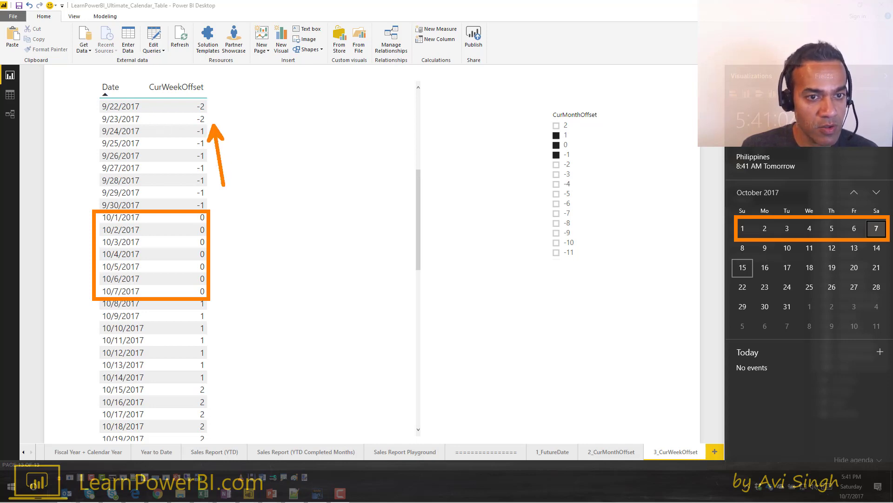
pyautogui.moveTo(213, 125); pyautogui.dragTo(214, 210)
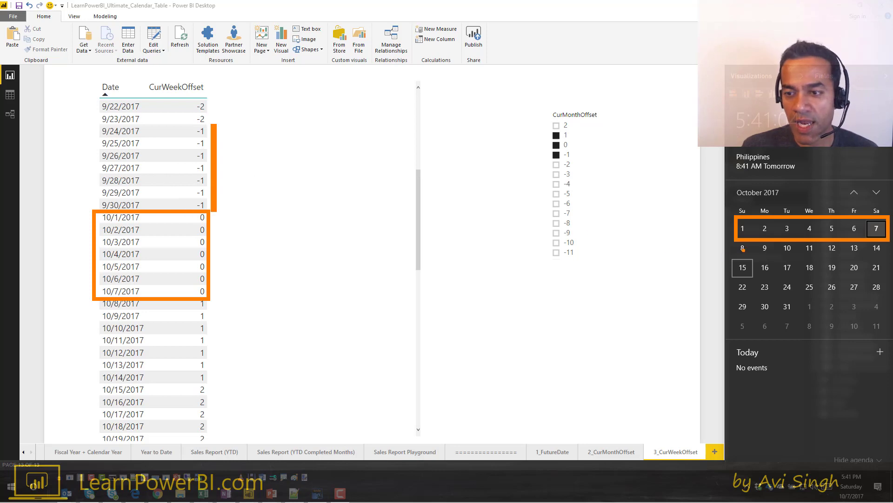
pyautogui.press('b')
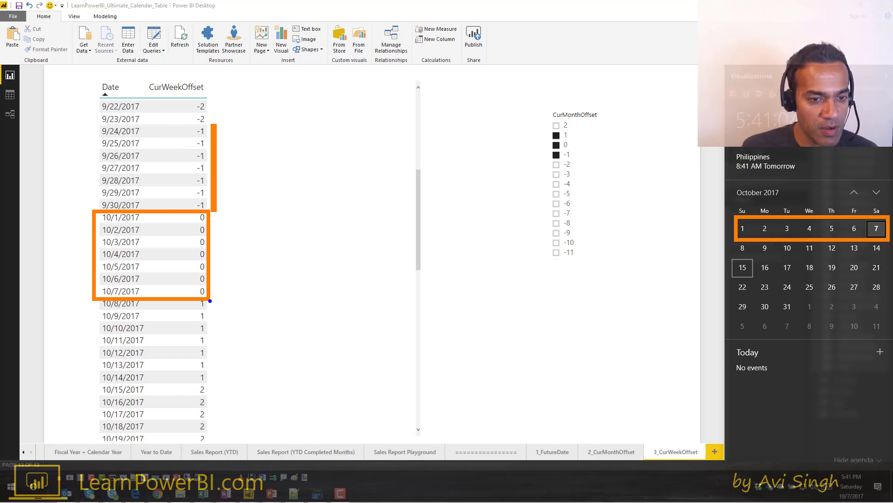
pyautogui.moveTo(212, 301); pyautogui.dragTo(212, 385)
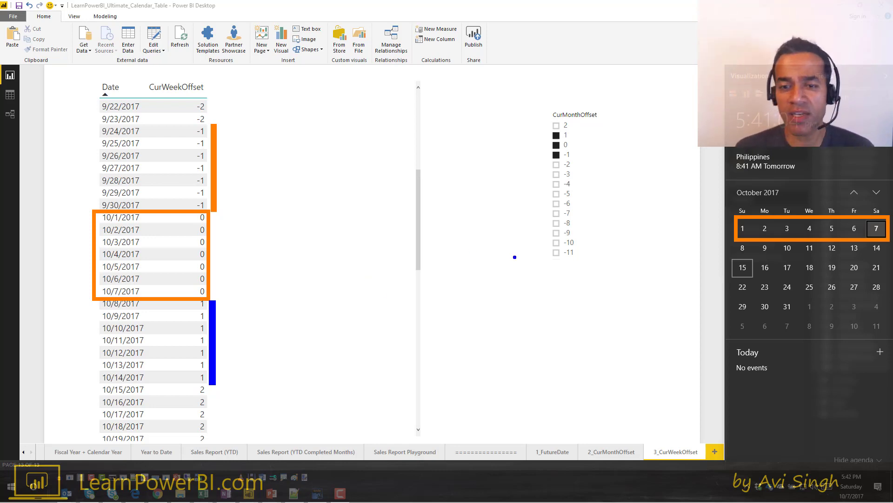
pyautogui.press('Escape')
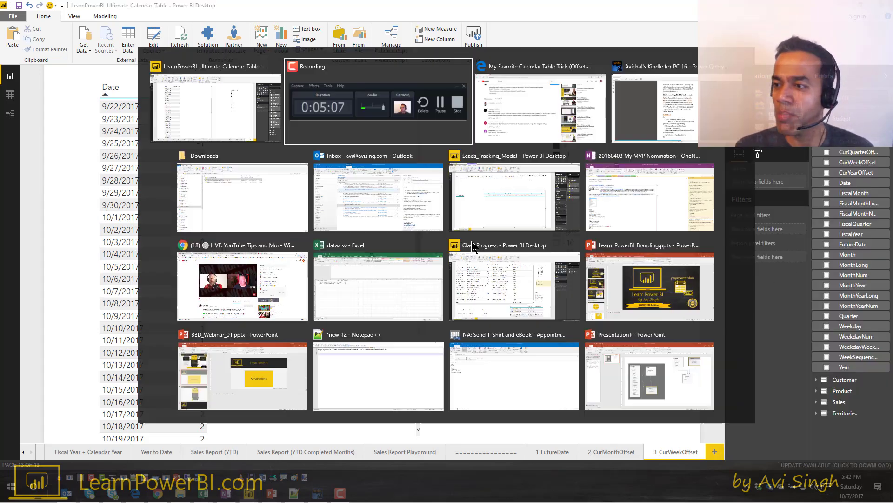
# Step: Switch back to YouTube and scroll to the top of the Calendar Table Trick (Offsets) page
pyautogui.hotkey('alt', 'Tab')
pyautogui.hotkey('alt', 'Tab')
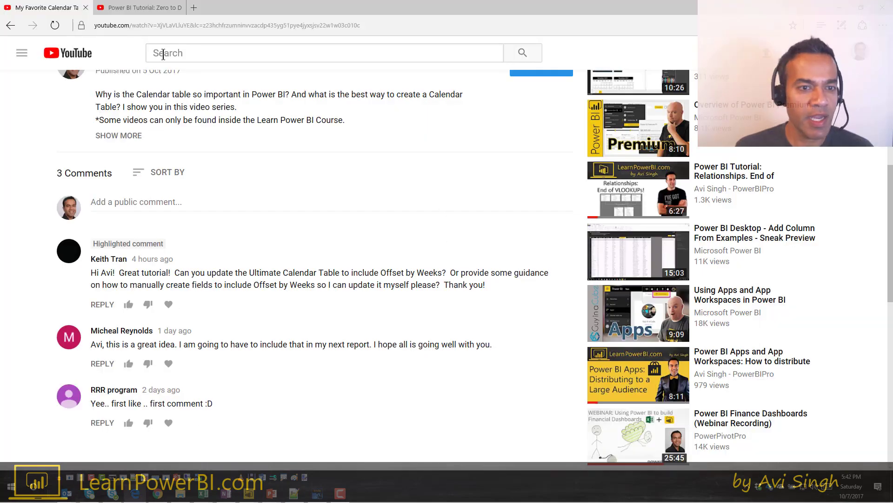
pyautogui.scroll(5, 129, 253)
pyautogui.scroll(2, 300, 188)
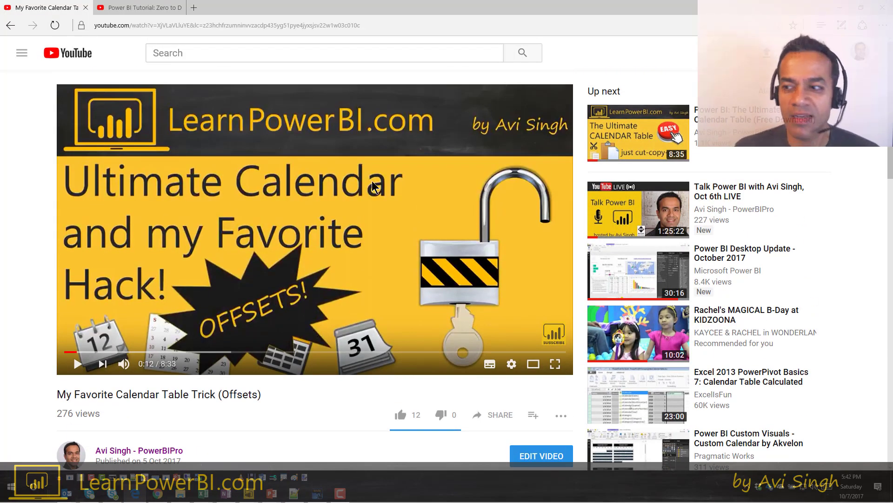